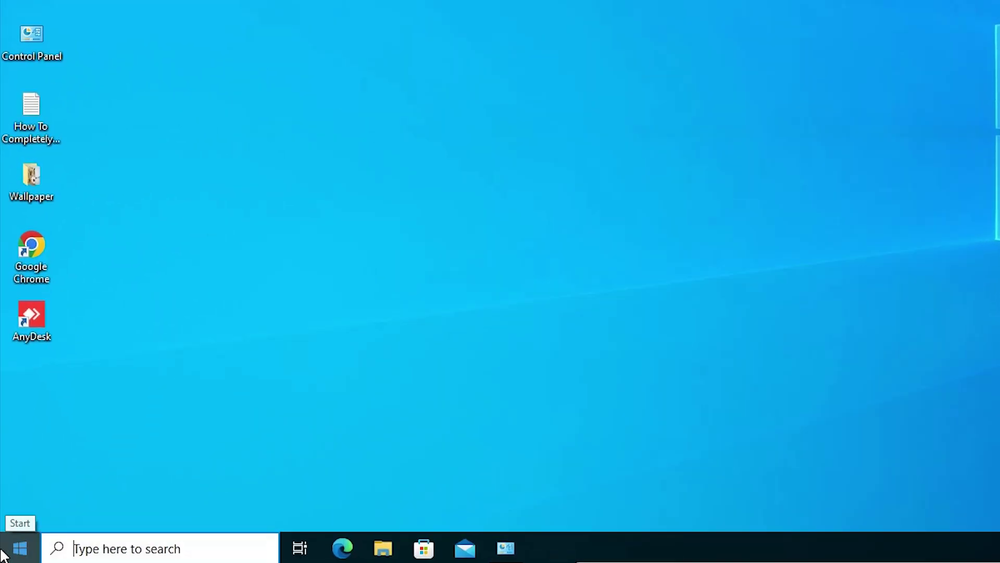
- Launch Device Manager from a Start menu search for 'de'
left_click(12, 552)
type("de")
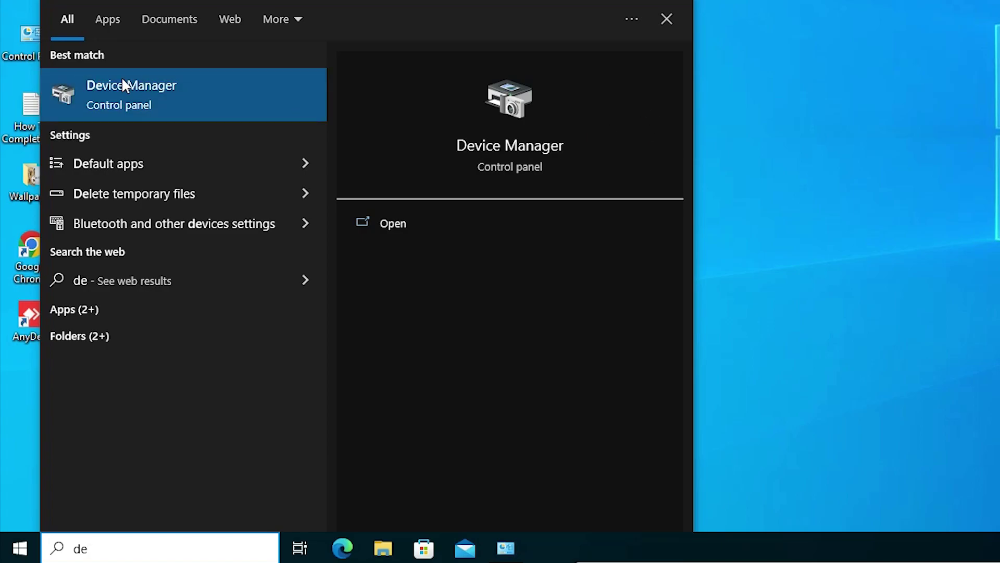
left_click(122, 76)
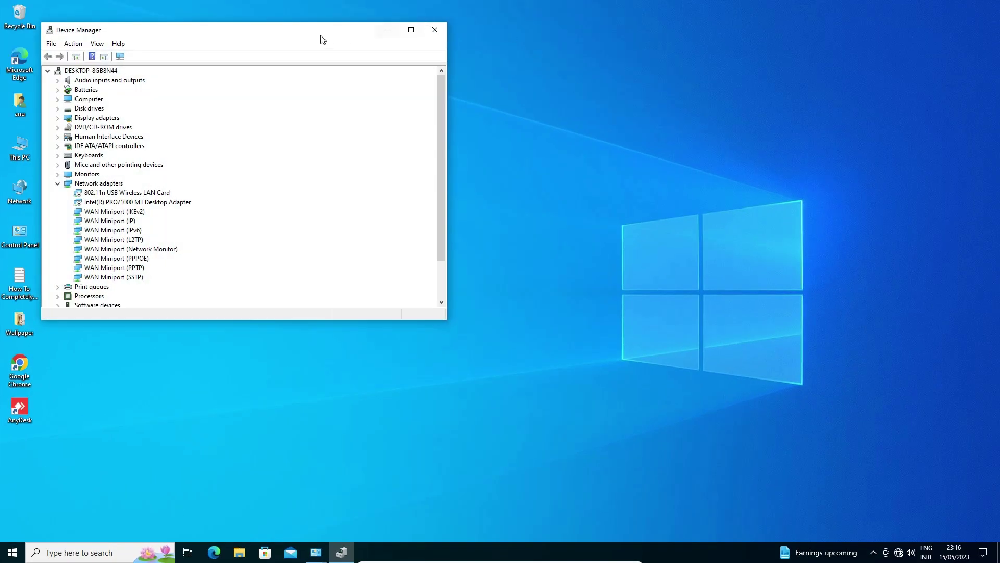
- Centre the window, refresh the Network adapters list and select the 802.11n USB Wireless LAN Card
left_click_drag(320, 39, 458, 149)
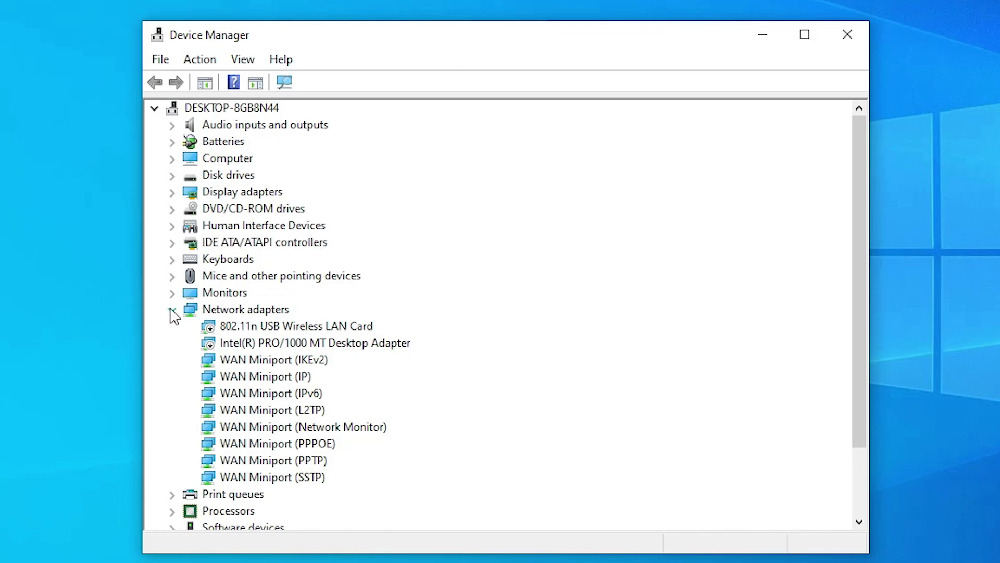
left_click(173, 309)
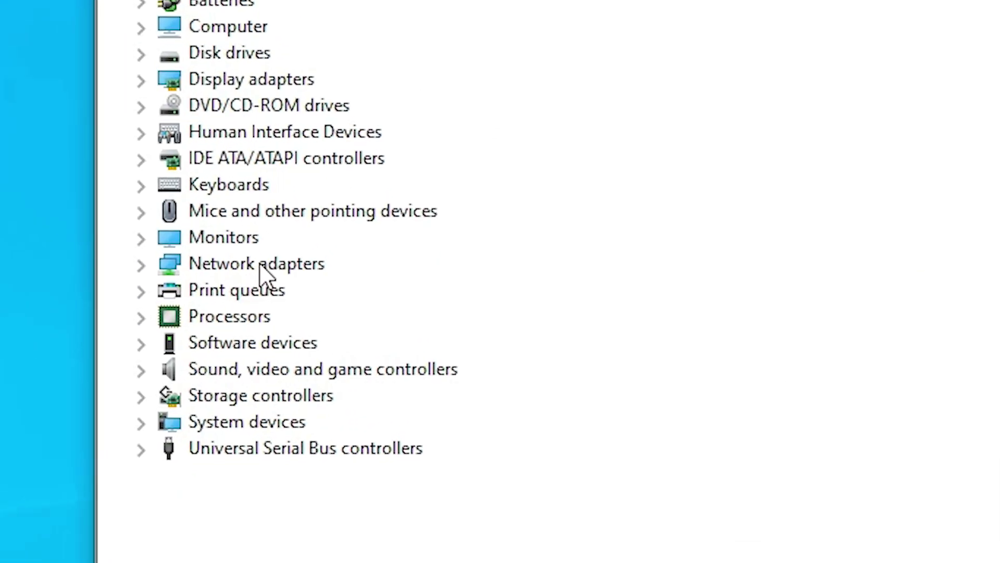
left_click(262, 266)
left_click(141, 264)
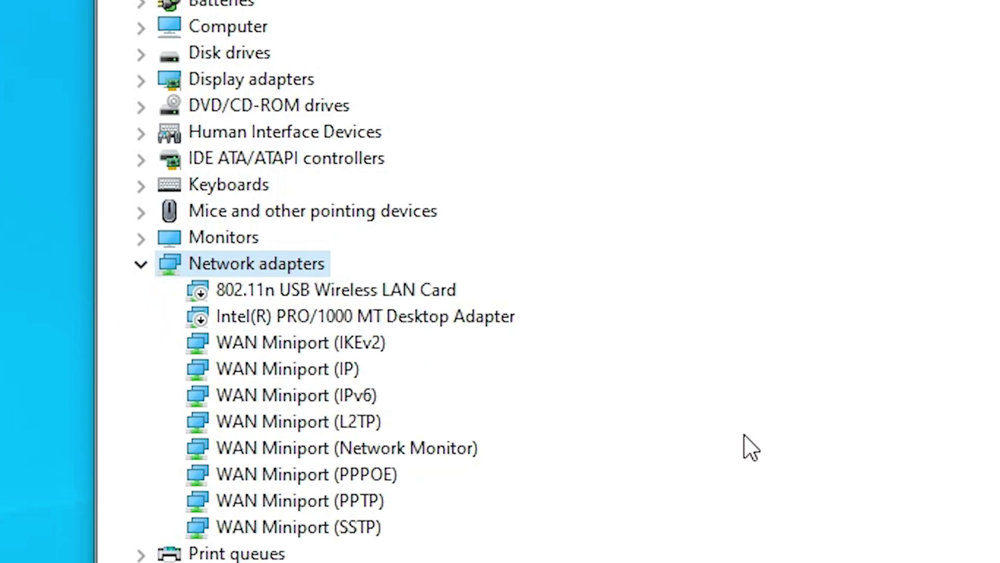
scroll(159, 266, "down", 1)
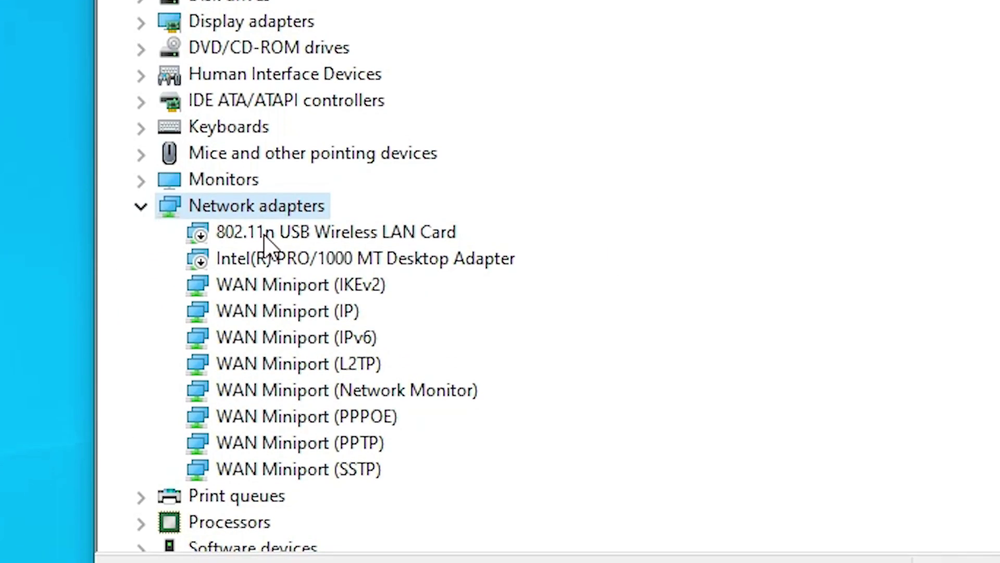
left_click(299, 242)
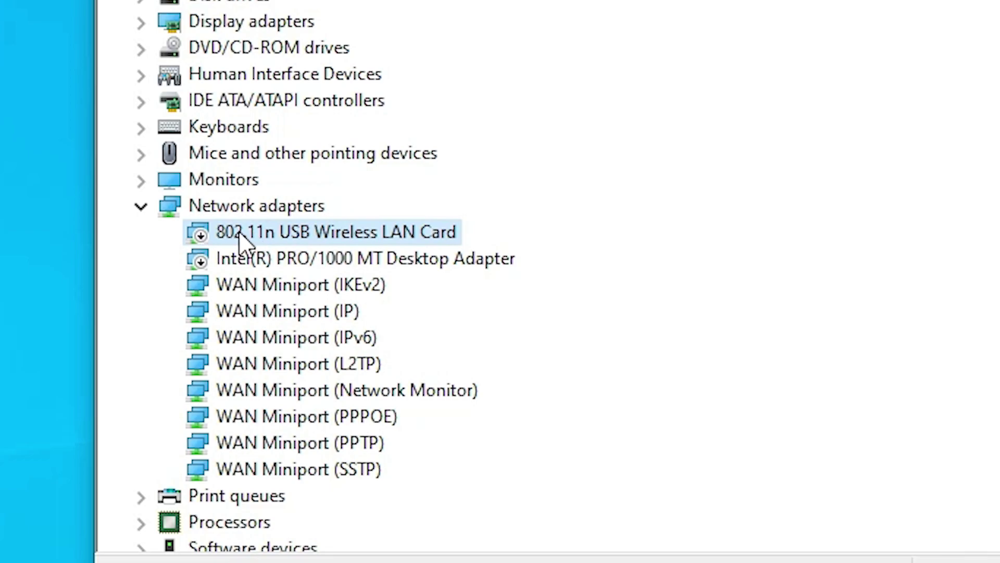
- Remove the 802.11n USB Wireless LAN Card with Uninstall device and confirm
right_click(318, 234)
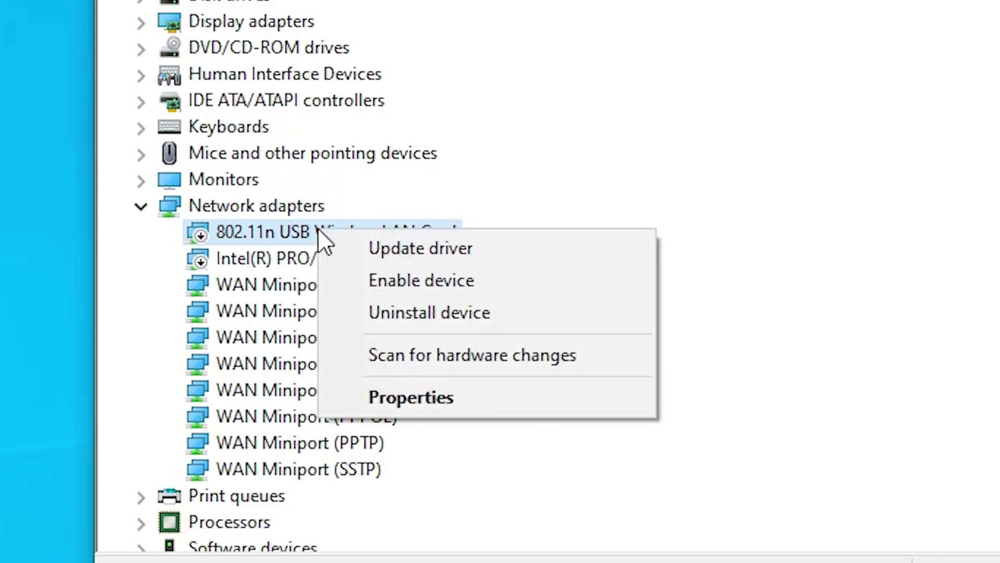
left_click(487, 308)
left_click(519, 403)
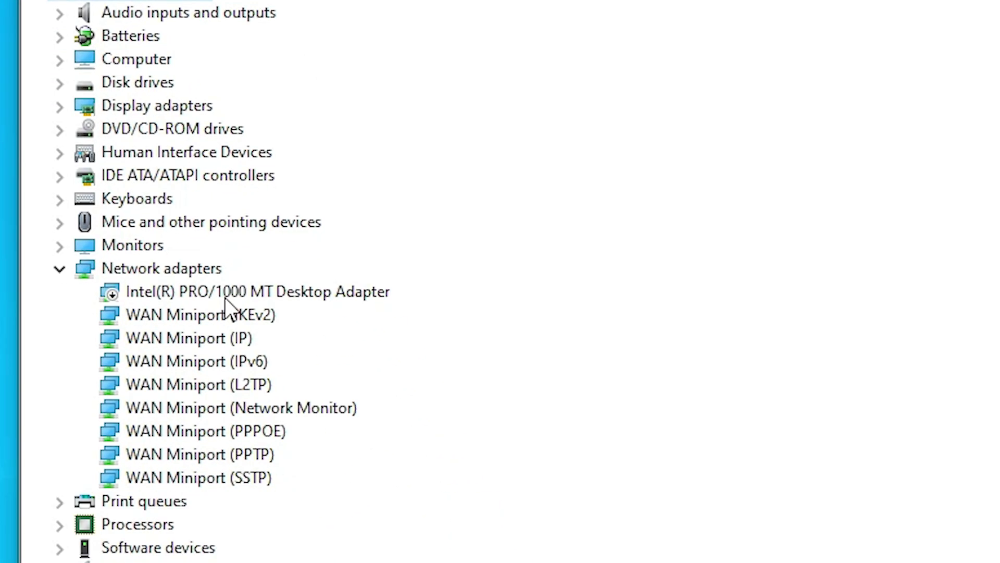
- Scan for hardware changes so the 802.11n USB Wireless LAN Card reinstalls
right_click(225, 298)
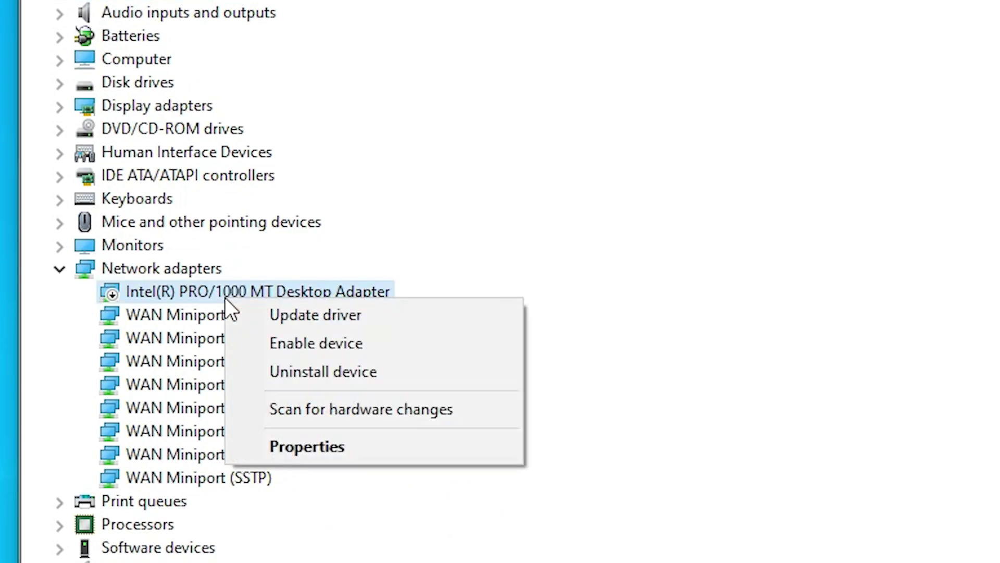
left_click(343, 419)
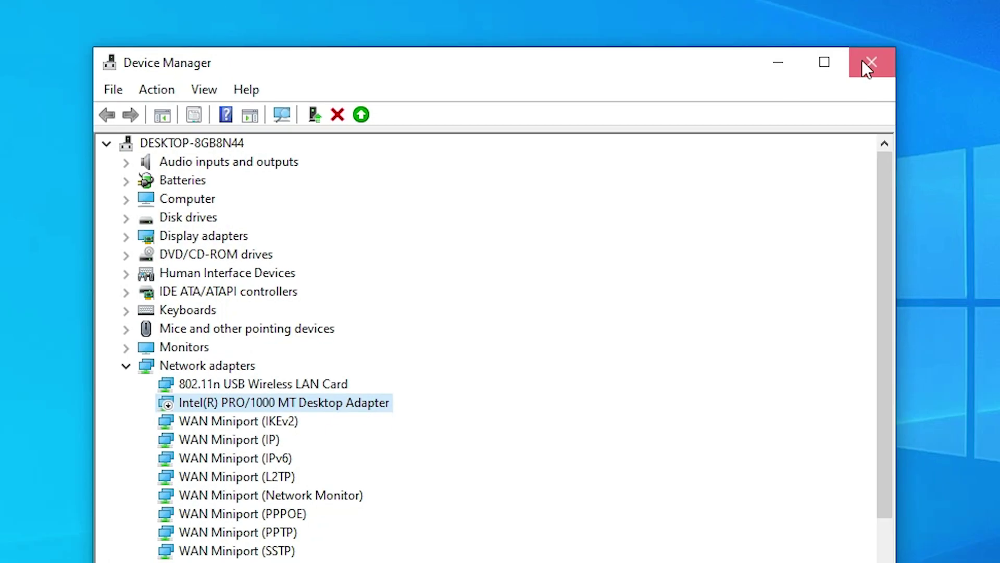
- Close Device Manager and join the secured Wi-Fi network with its pasted security key
left_click(925, 38)
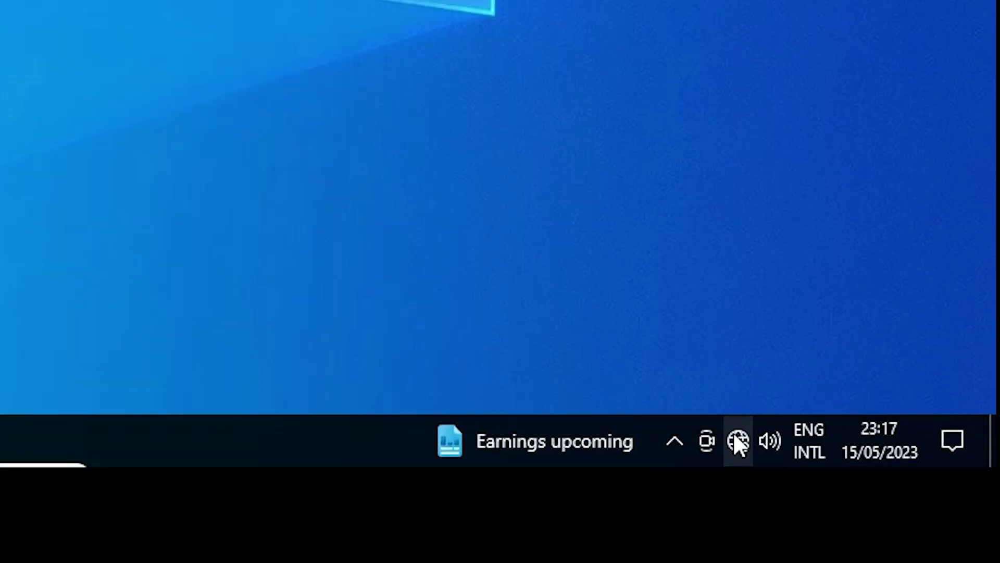
left_click(693, 410)
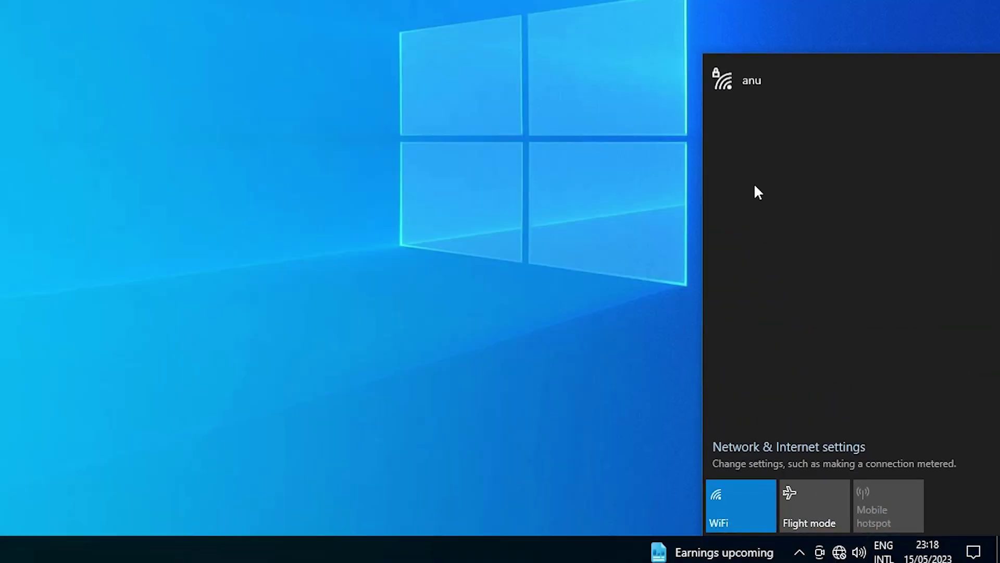
left_click(756, 77)
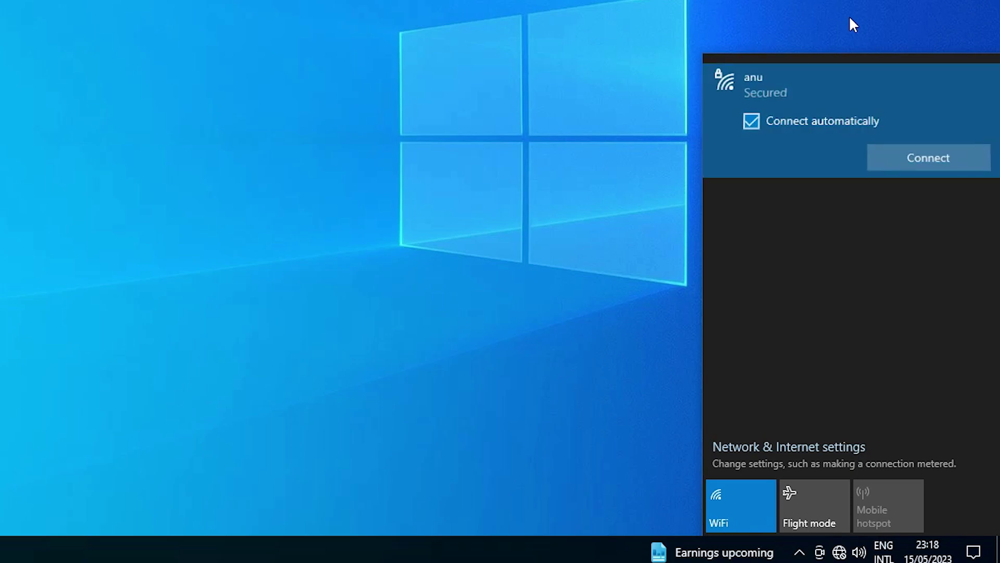
left_click(916, 158)
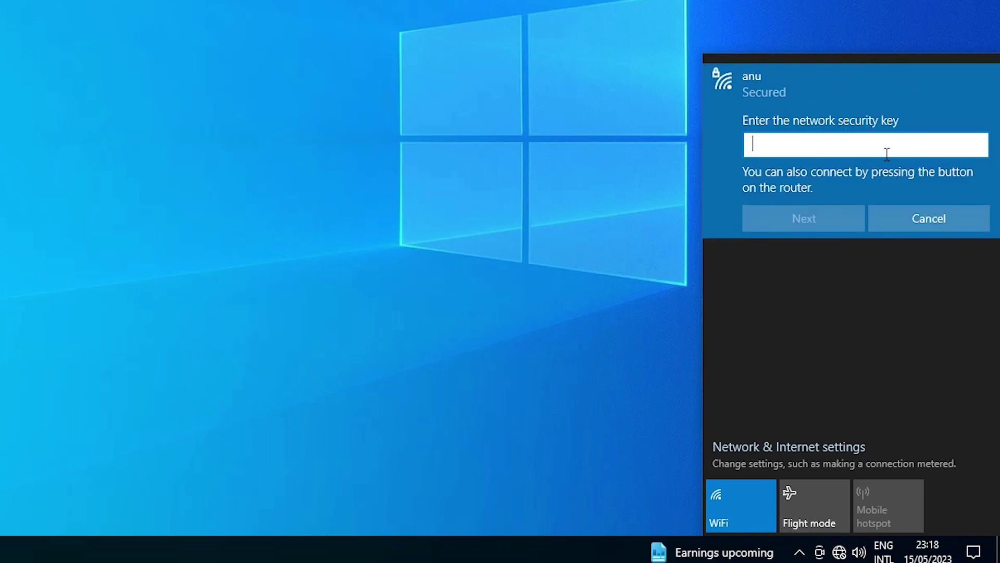
key("ctrl+v")
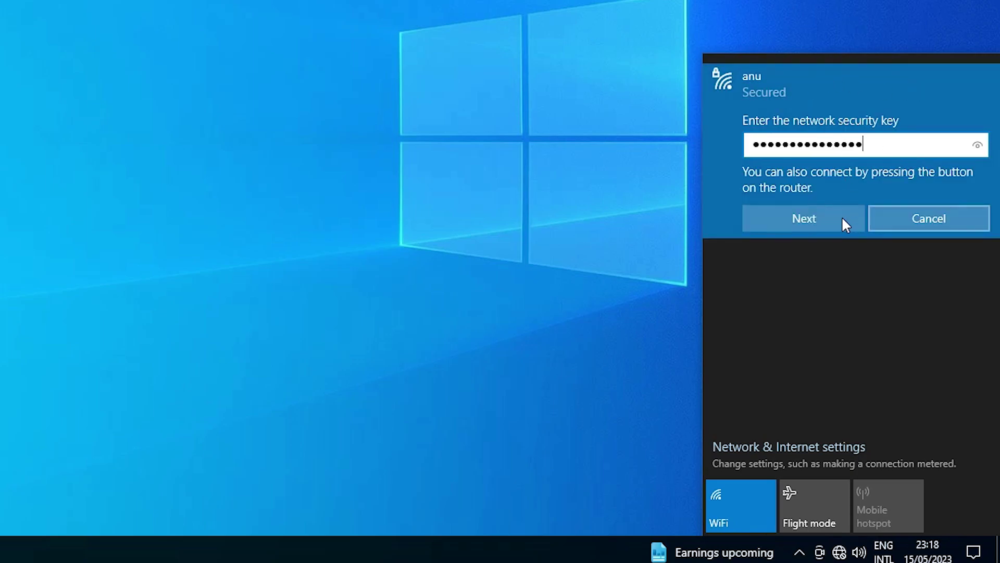
left_click(839, 216)
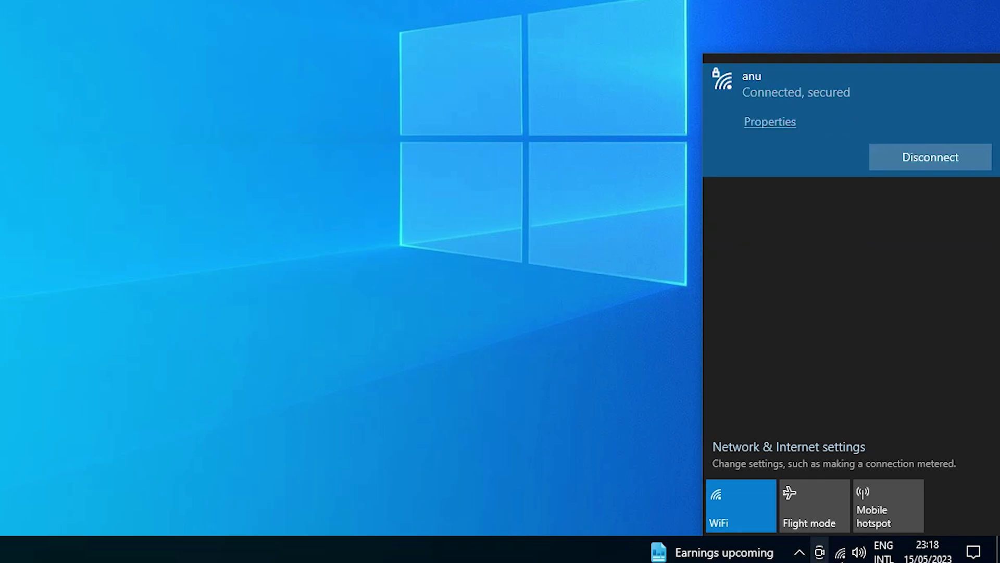
left_click(376, 411)
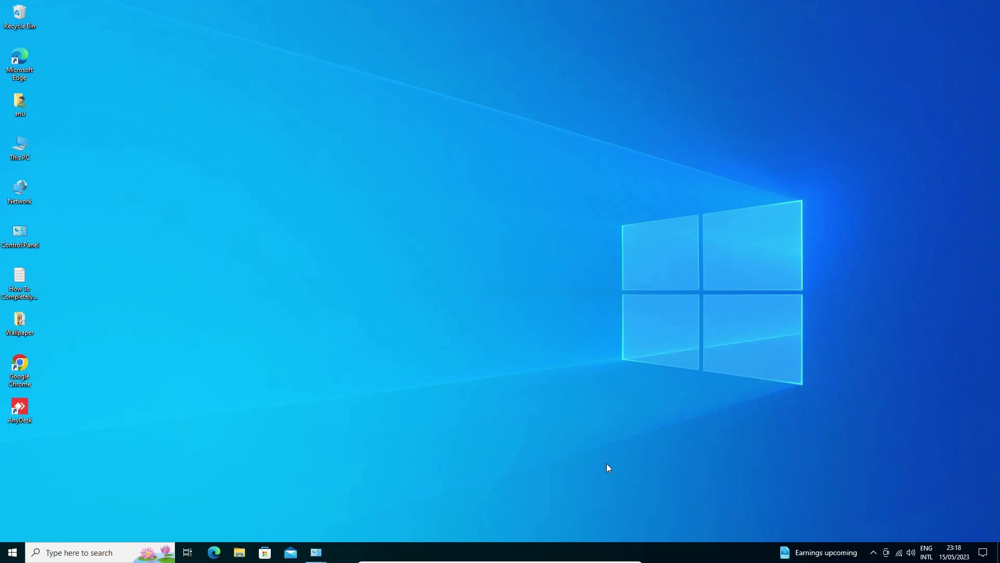